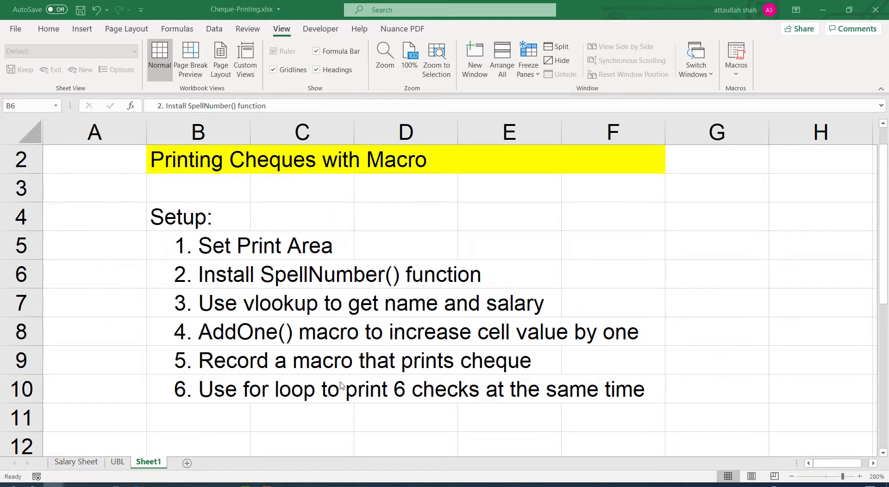
Switch to the Salary Sheet tab with employee numbers, names and salaries.
{"action": "left_click", "coordinate": [77, 461]}
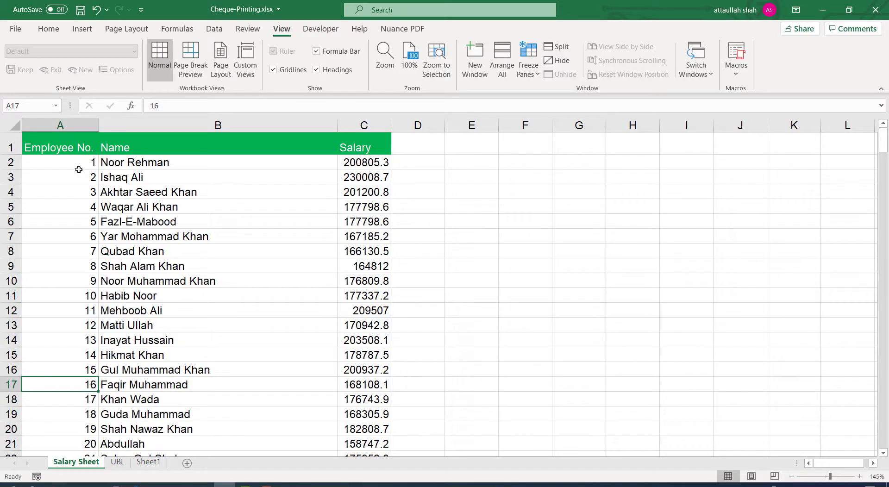
Highlight sample employee numbers, names and salaries, then select the top rows of columns A and B.
{"action": "left_click_drag", "start_coordinate": [80, 163], "coordinate": [69, 277]}
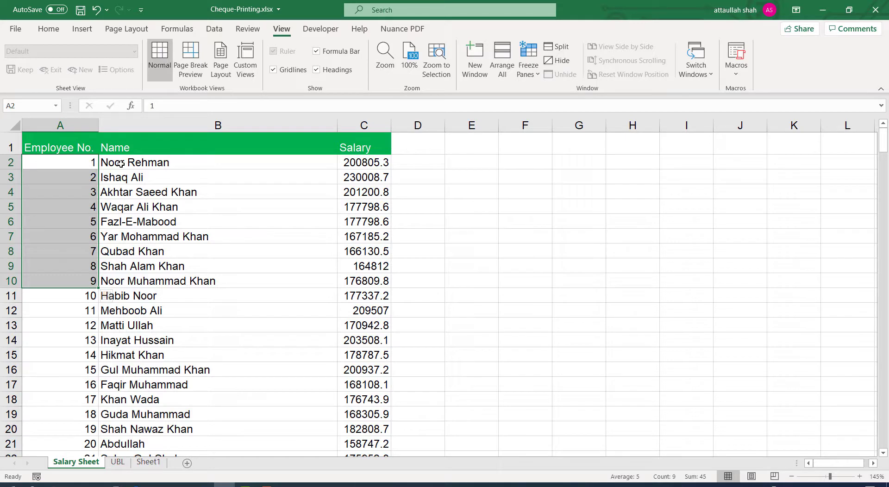
{"action": "left_click_drag", "start_coordinate": [120, 164], "coordinate": [136, 246]}
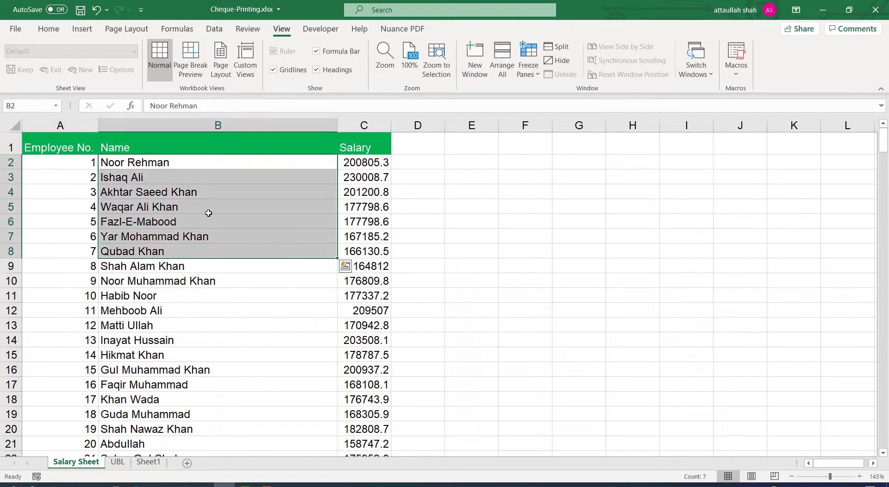
{"action": "left_click_drag", "start_coordinate": [374, 176], "coordinate": [374, 191]}
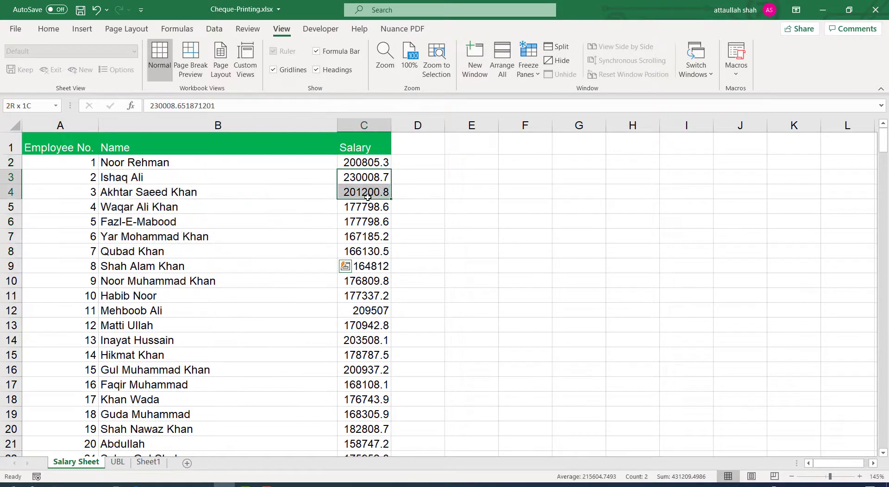
{"action": "left_click", "coordinate": [407, 238]}
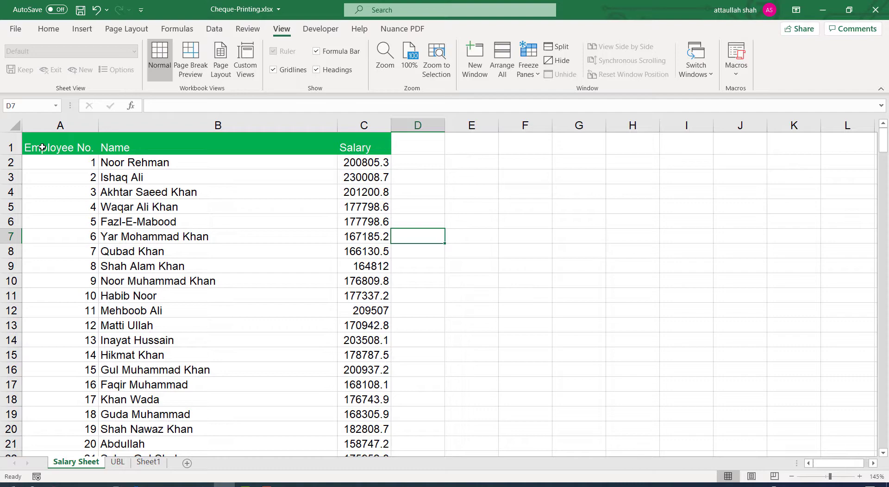
{"action": "left_click_drag", "start_coordinate": [42, 147], "coordinate": [378, 255]}
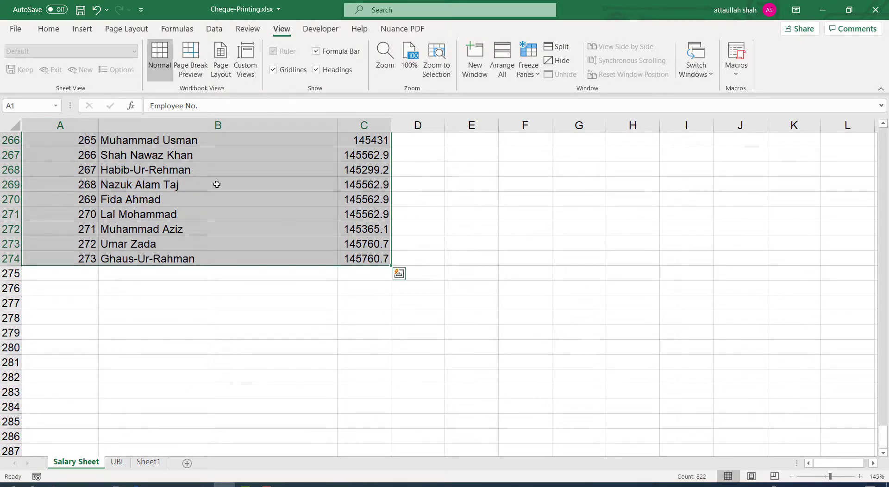
Name the selected employee table range 'employee' in the Name Box.
{"action": "left_click", "coordinate": [28, 105]}
{"action": "type", "text": "employee"}
{"action": "key", "text": "Return"}
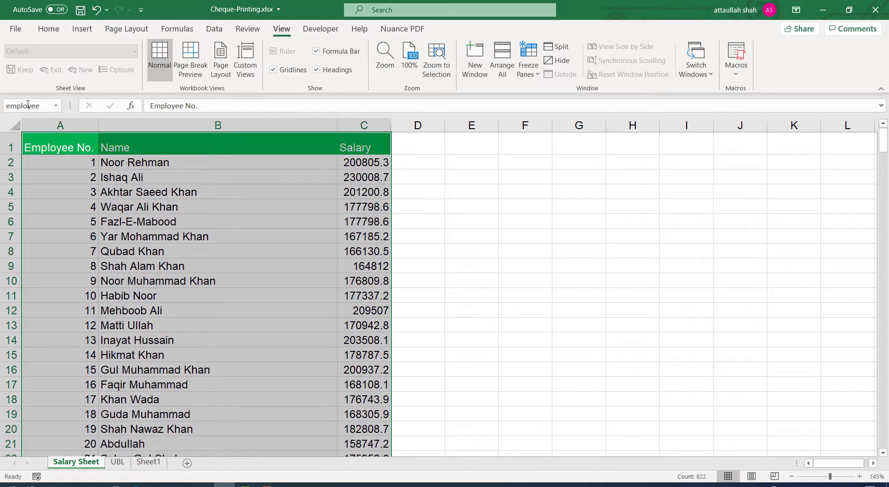
Pick 'employee' from the Name Box list to confirm it spans the table through row 274.
{"action": "left_click", "coordinate": [174, 223]}
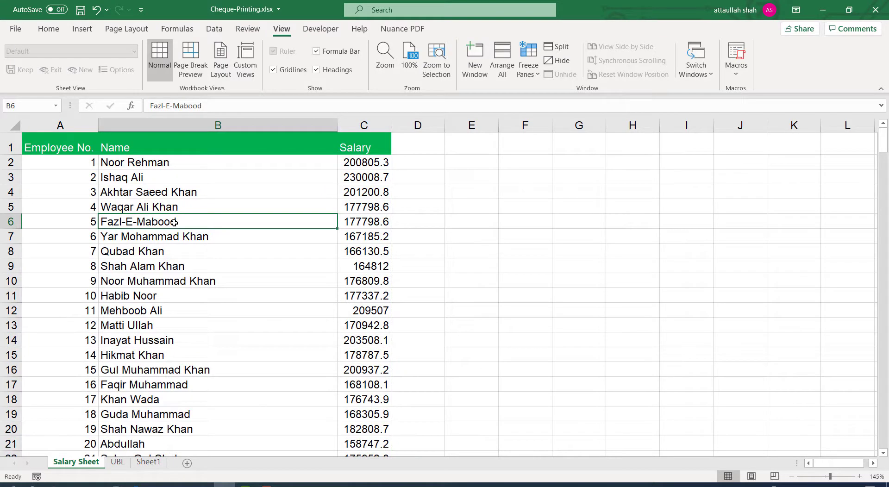
{"action": "left_click", "coordinate": [57, 108]}
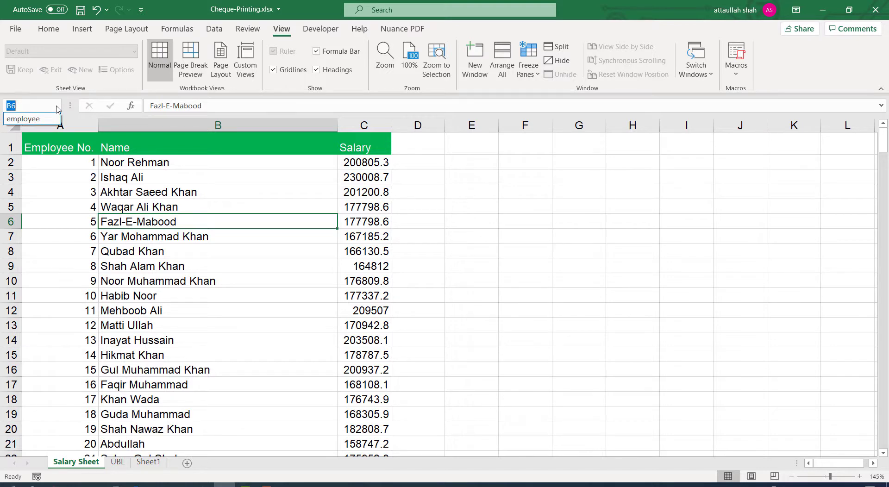
{"action": "left_click", "coordinate": [35, 119]}
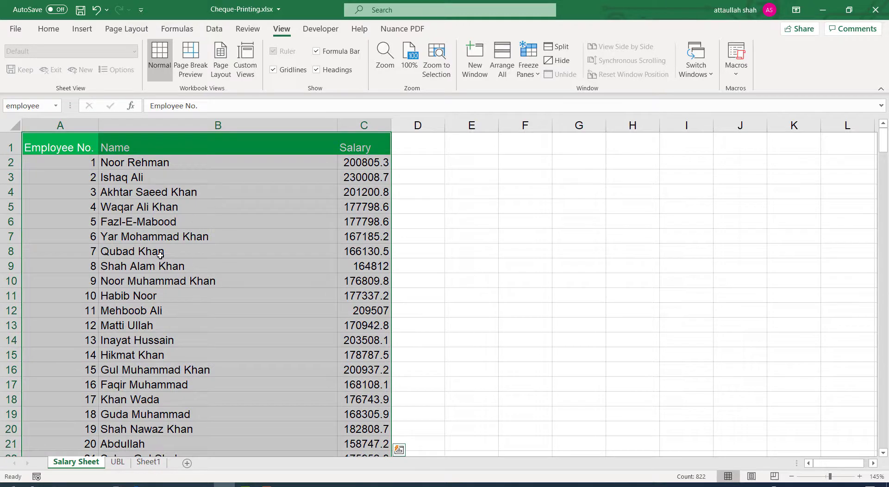
{"action": "scroll", "coordinate": [173, 291], "scroll_direction": "down", "scroll_amount": 4}
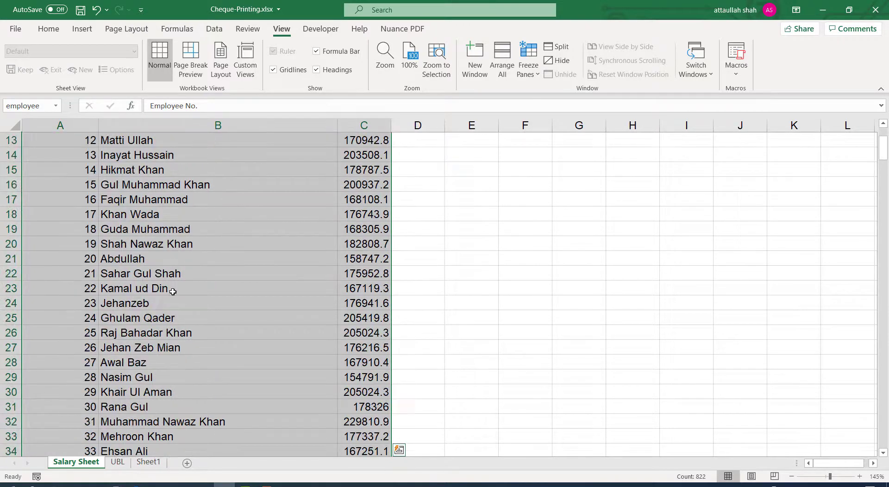
{"action": "scroll", "coordinate": [173, 291], "scroll_direction": "down", "scroll_amount": 18}
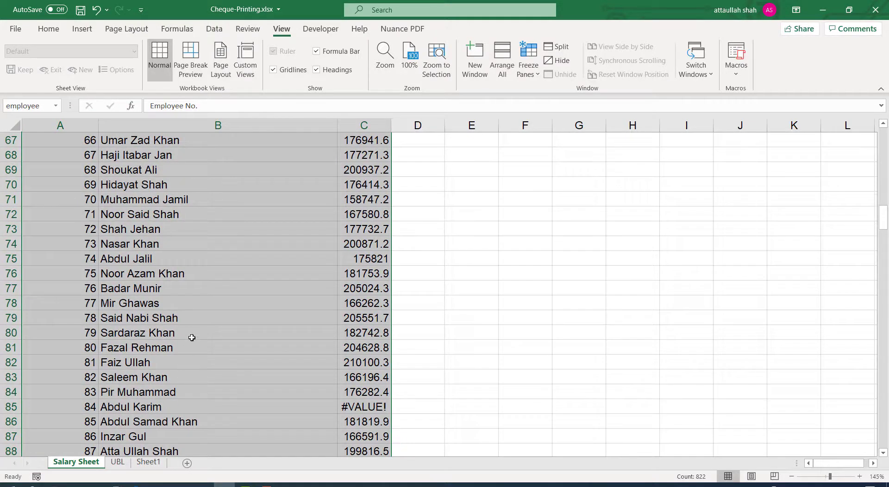
{"action": "left_click", "coordinate": [192, 337]}
{"action": "scroll", "coordinate": [187, 331], "scroll_direction": "up", "scroll_amount": 6}
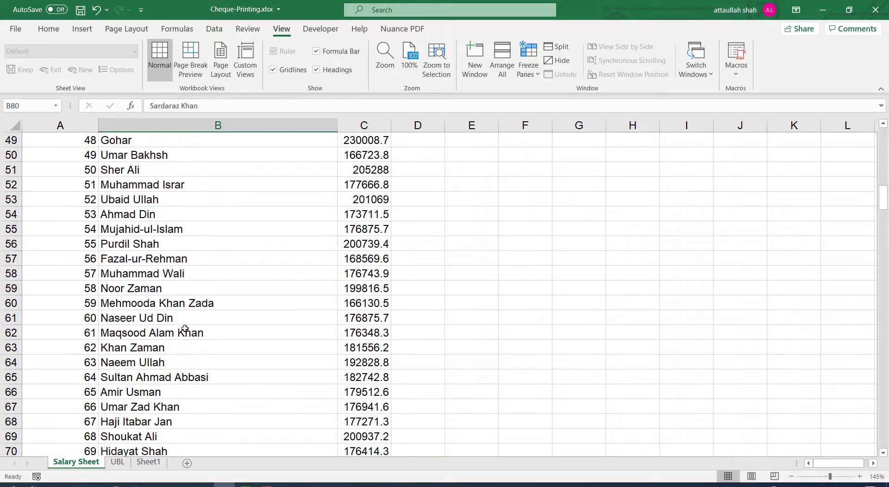
Open the UBL cheque sheet and select cell A13 below the cheque.
{"action": "left_click", "coordinate": [117, 463]}
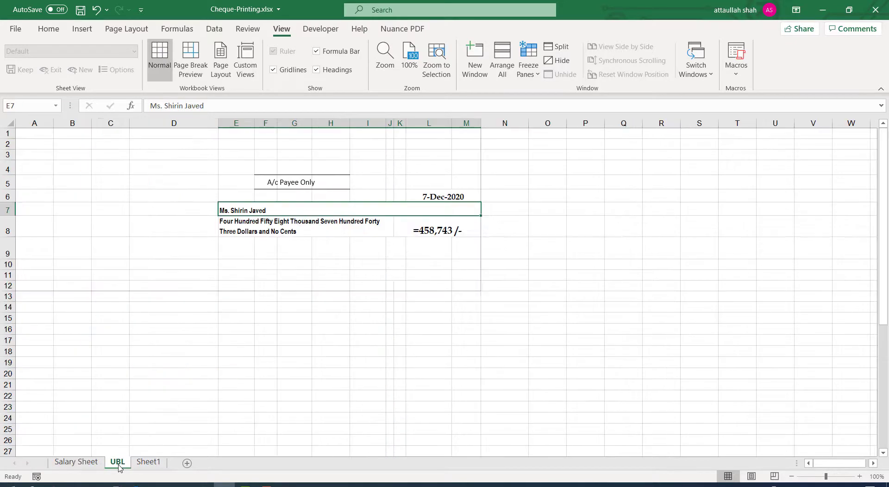
{"action": "left_click", "coordinate": [46, 309]}
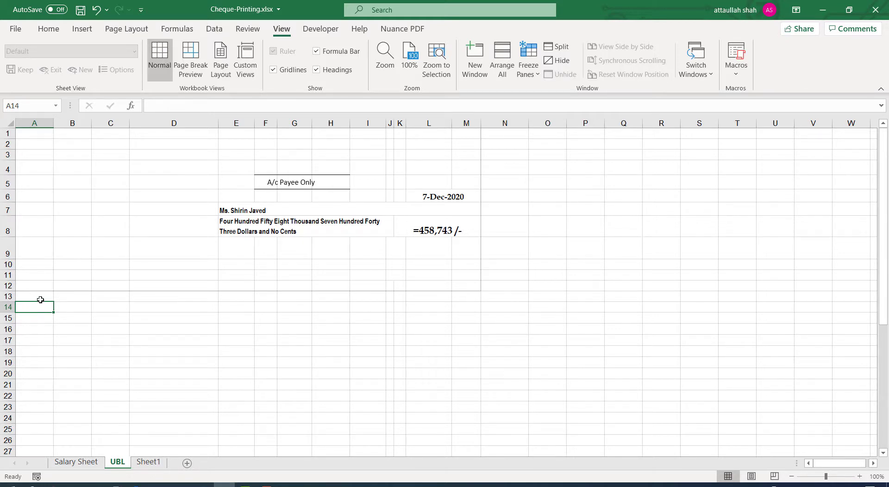
{"action": "left_click", "coordinate": [41, 298]}
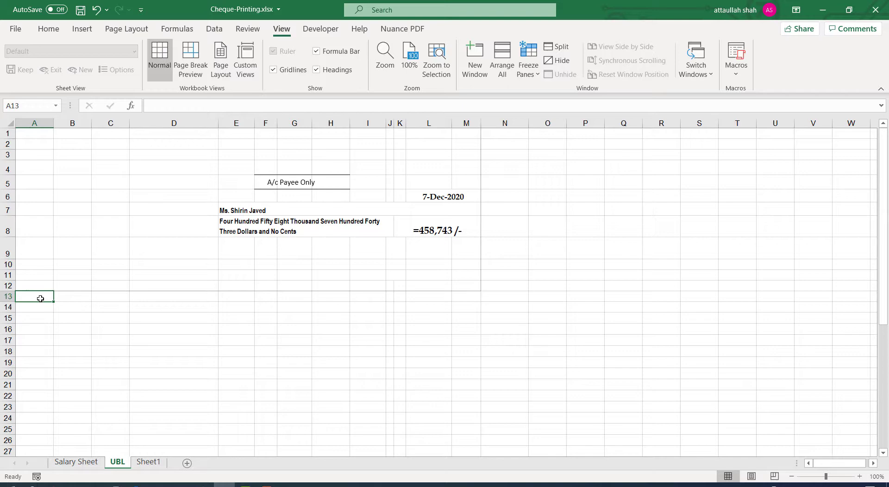
Enter the label 'Emp. No' in A13 and employee number 1 in B13.
{"action": "type", "text": "Em"}
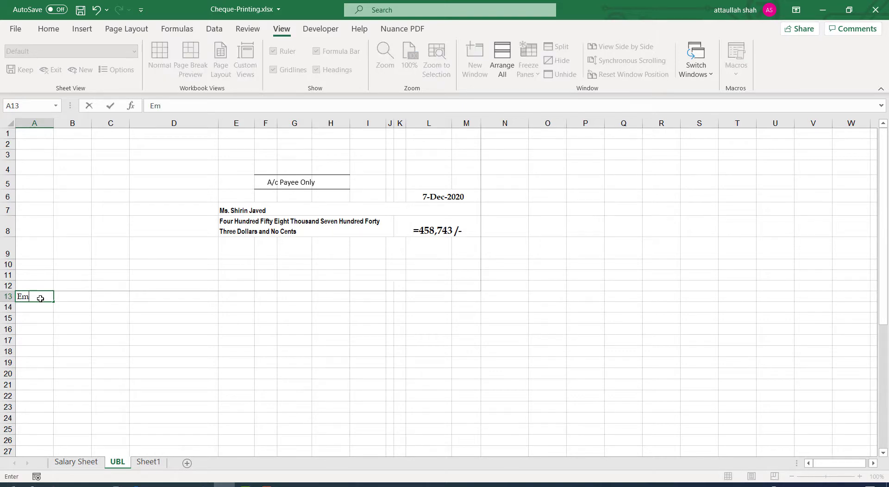
{"action": "type", "text": "p. No"}
{"action": "key", "text": "Return"}
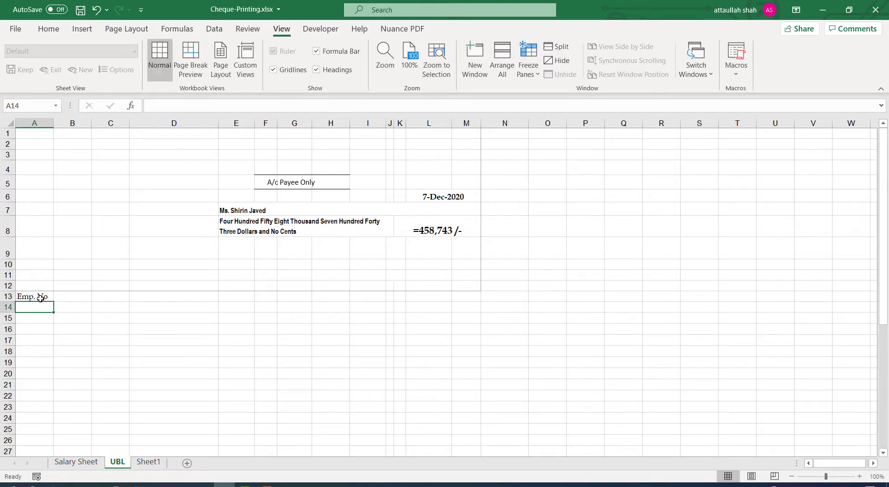
{"action": "left_click", "coordinate": [72, 295]}
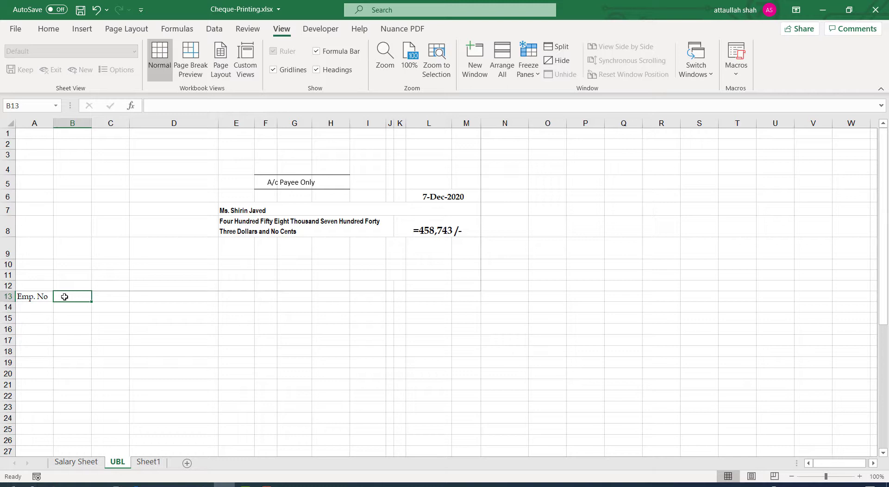
{"action": "type", "text": "1"}
{"action": "left_click", "coordinate": [118, 330]}
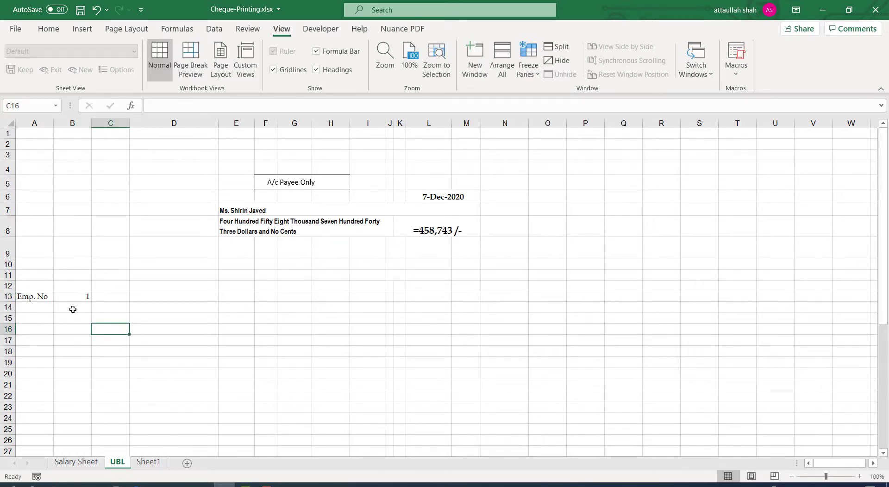
{"action": "left_click", "coordinate": [74, 299]}
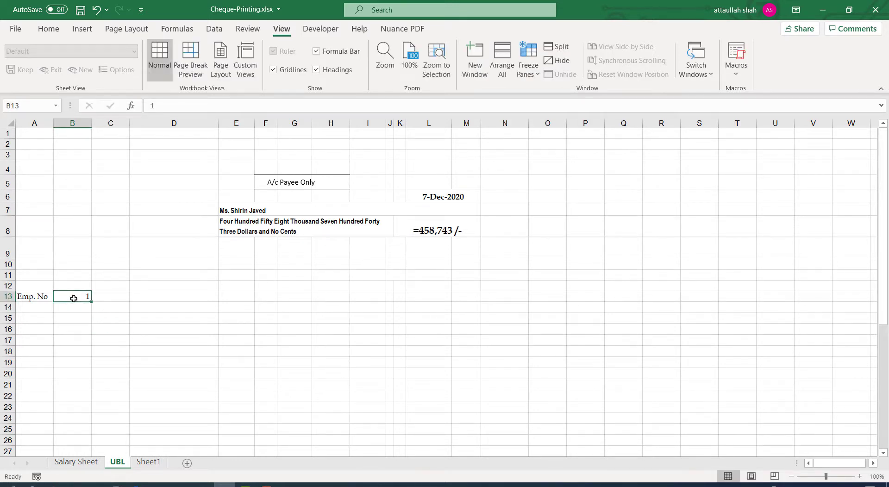
Dismiss the e-mail notification and select the payee cell E7 on the cheque.
{"action": "left_click", "coordinate": [289, 200]}
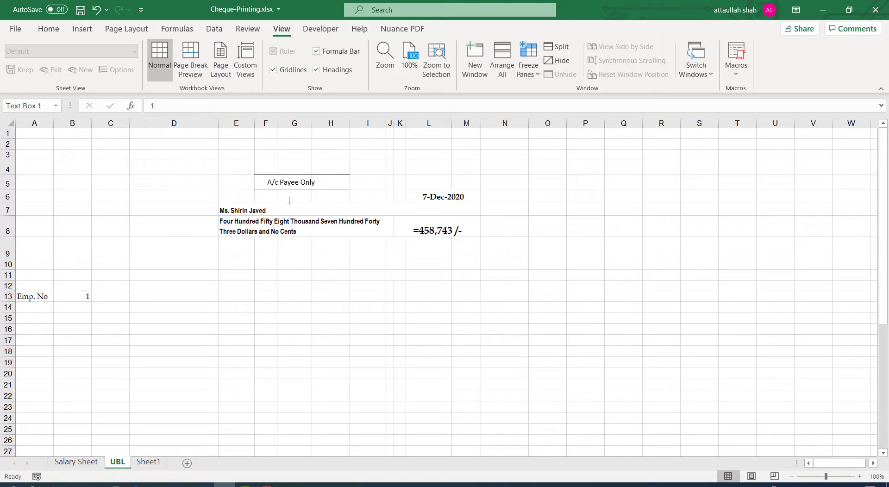
{"action": "left_click", "coordinate": [343, 248]}
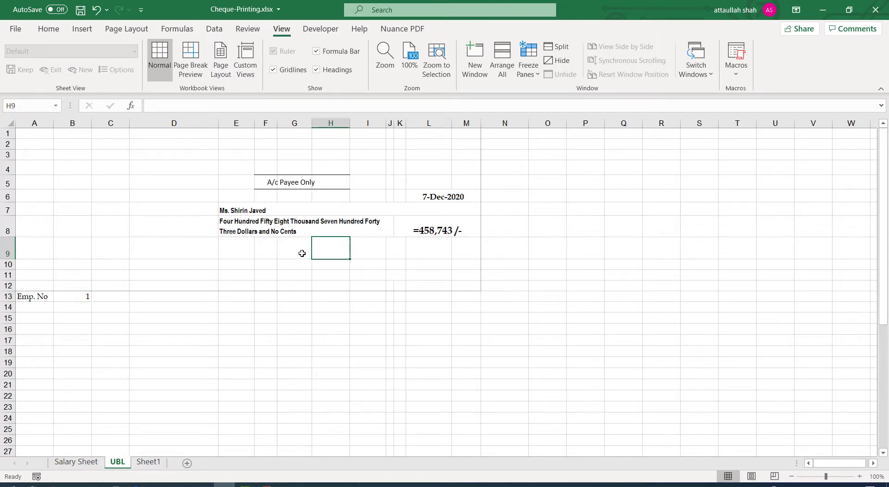
{"action": "left_click", "coordinate": [250, 210]}
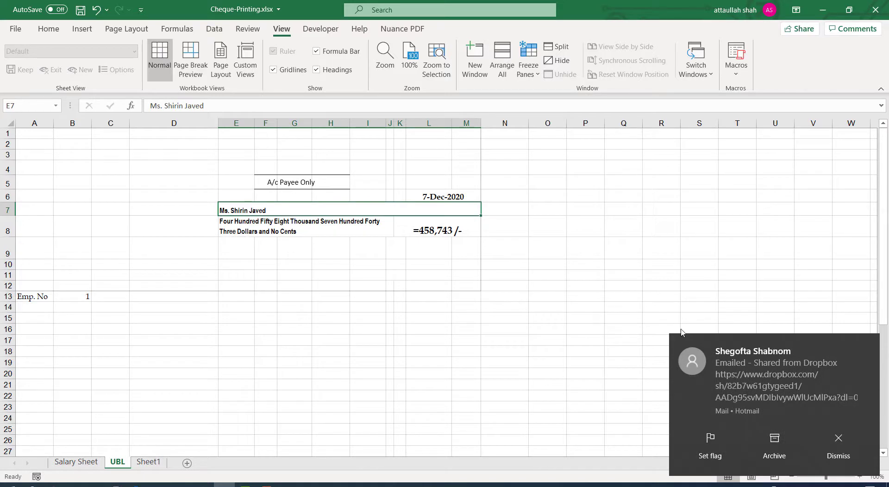
{"action": "left_click", "coordinate": [822, 442]}
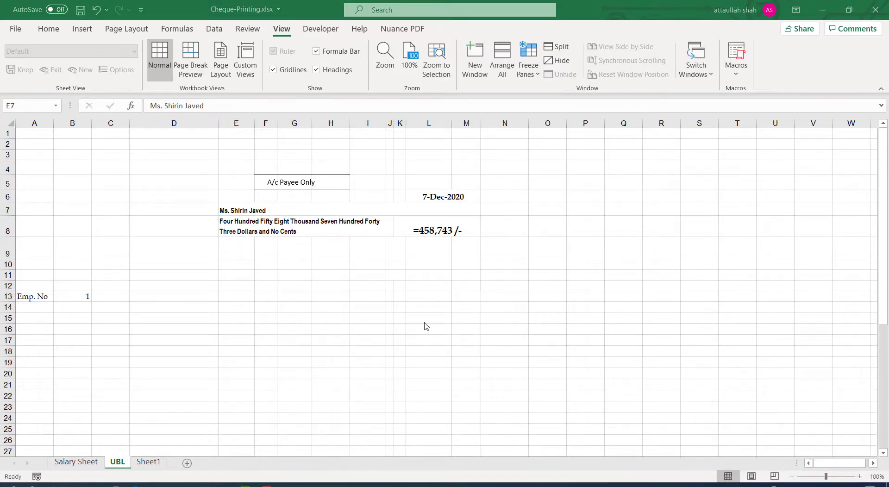
{"action": "left_click", "coordinate": [250, 216]}
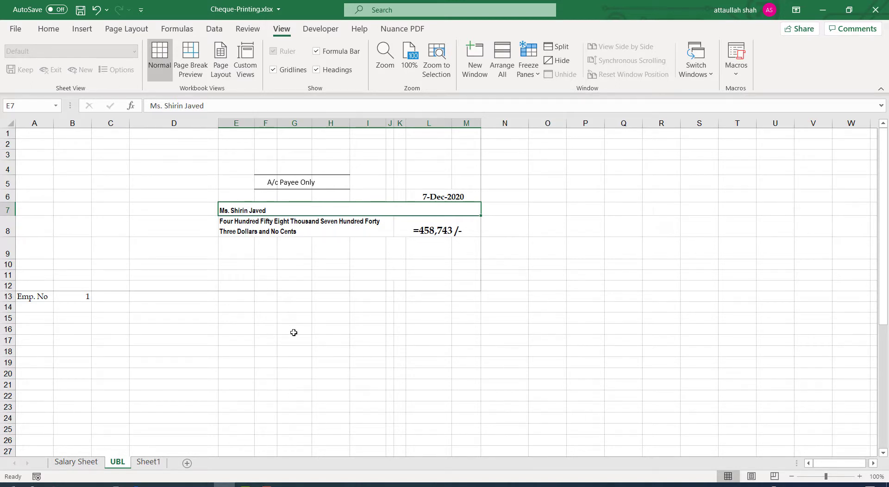
Enter =VLOOKUP(B13,employee,2,0) in E7 to pull the payee name.
{"action": "type", "text": "="}
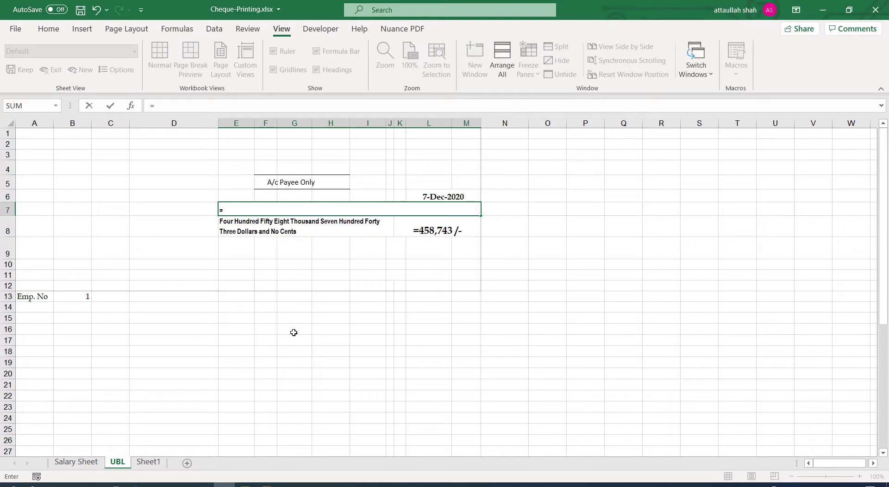
{"action": "type", "text": "vl"}
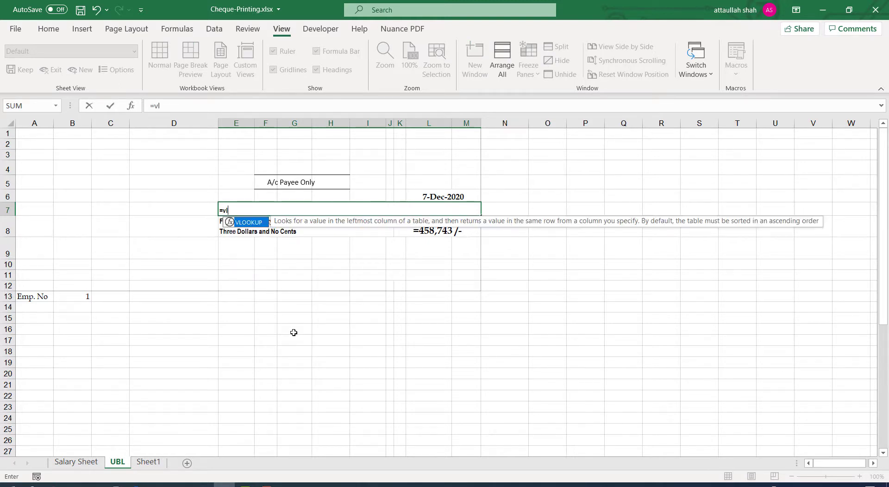
{"action": "key", "text": "Tab"}
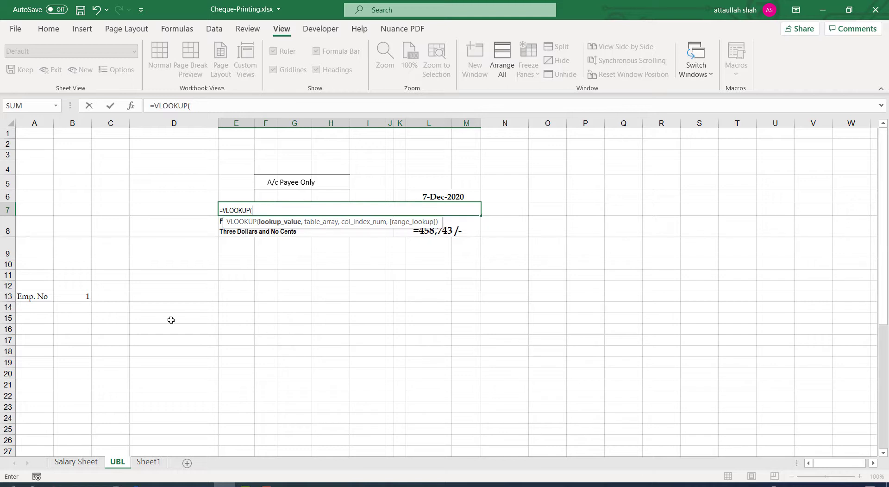
{"action": "left_click", "coordinate": [82, 296]}
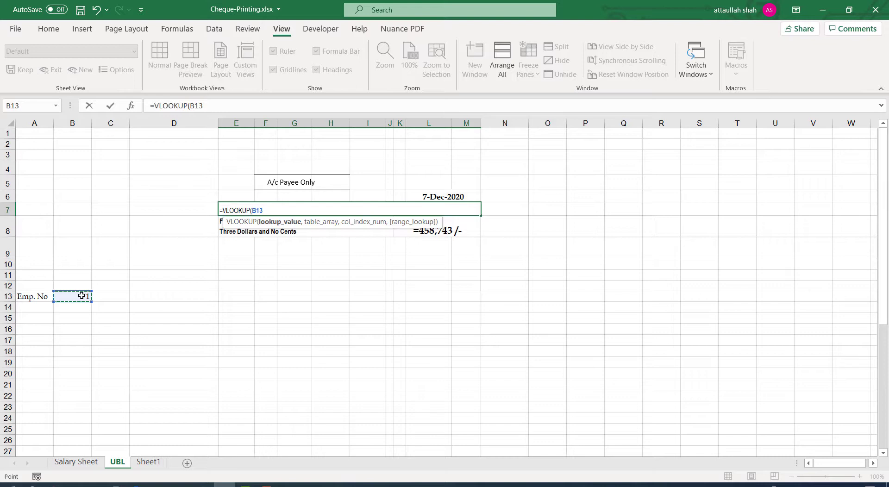
{"action": "type", "text": ","}
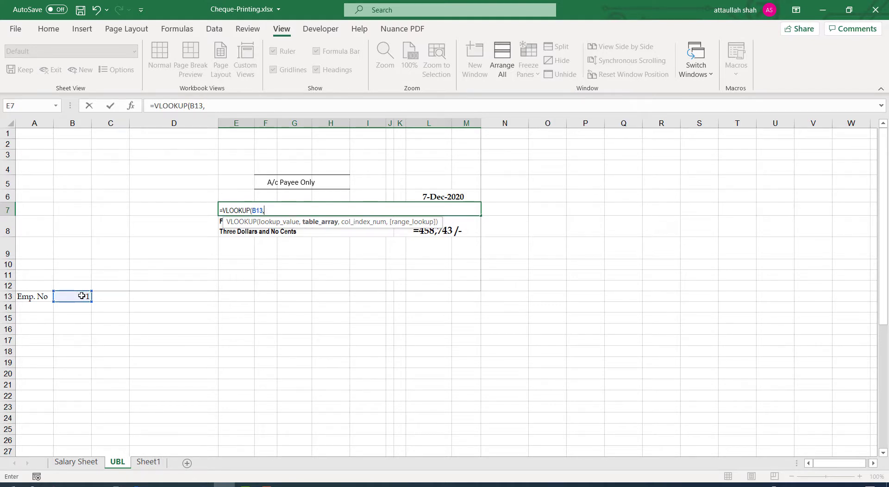
{"action": "type", "text": "em"}
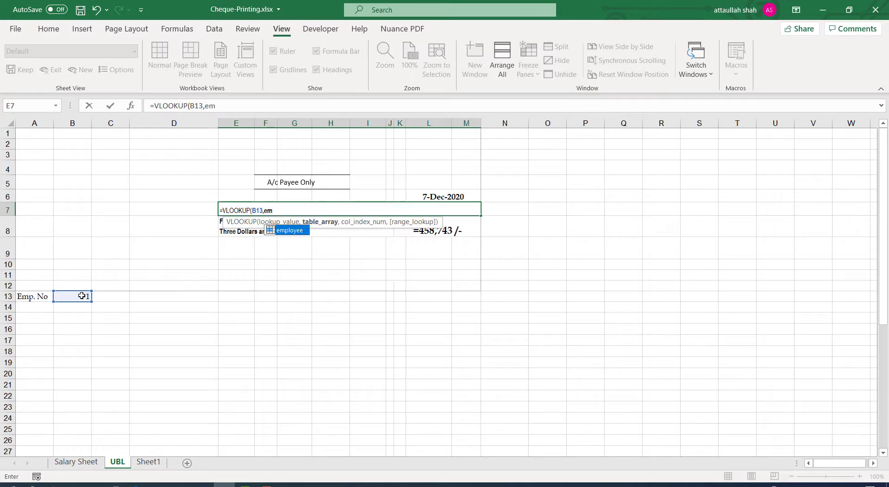
{"action": "key", "text": "Tab"}
{"action": "type", "text": ","}
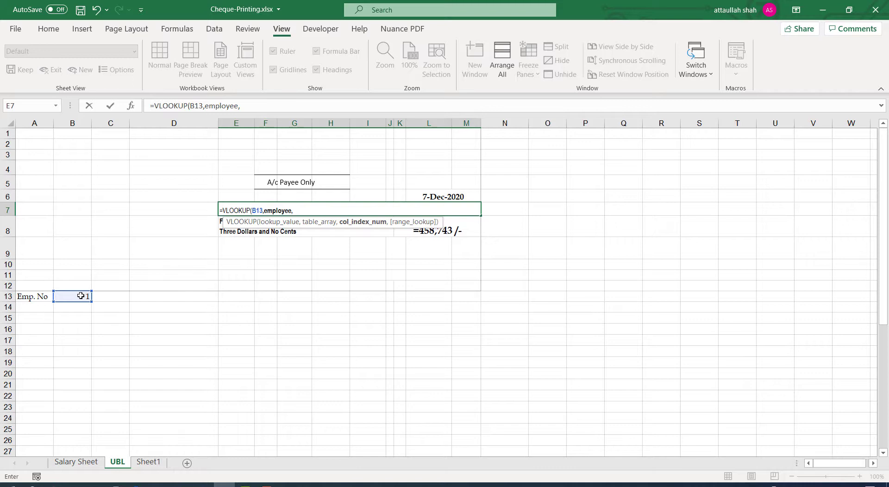
{"action": "type", "text": "2,0"}
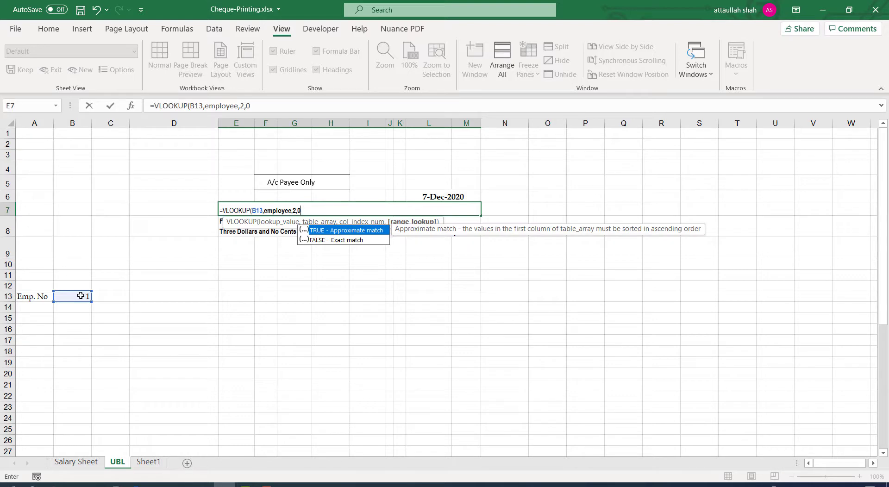
{"action": "type", "text": ")"}
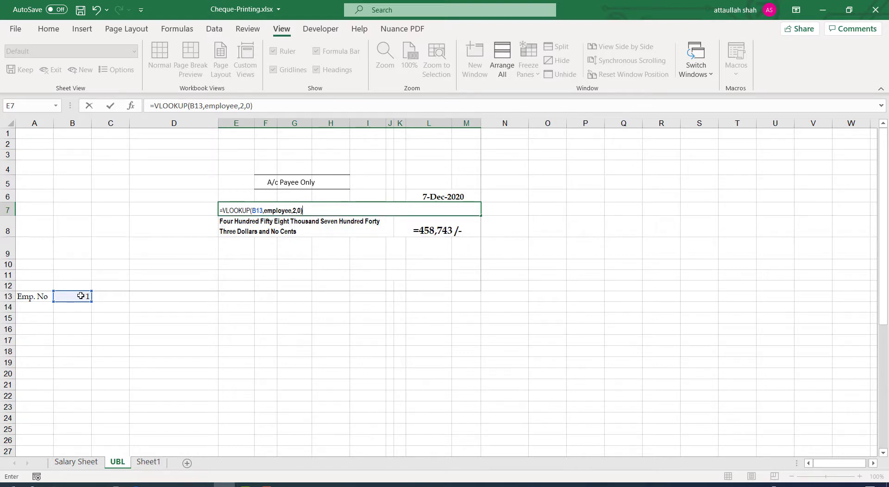
{"action": "key", "text": "Return"}
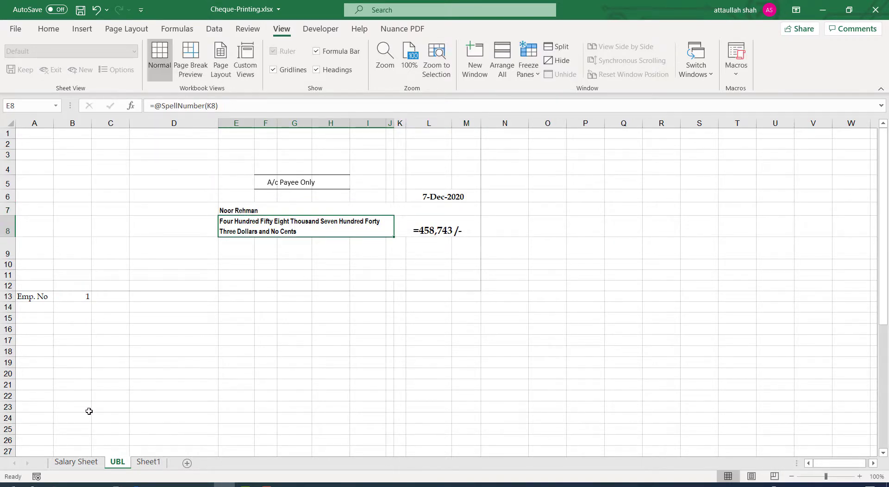
Check employee 1's name on the Salary Sheet, then return to the UBL sheet.
{"action": "left_click", "coordinate": [78, 463]}
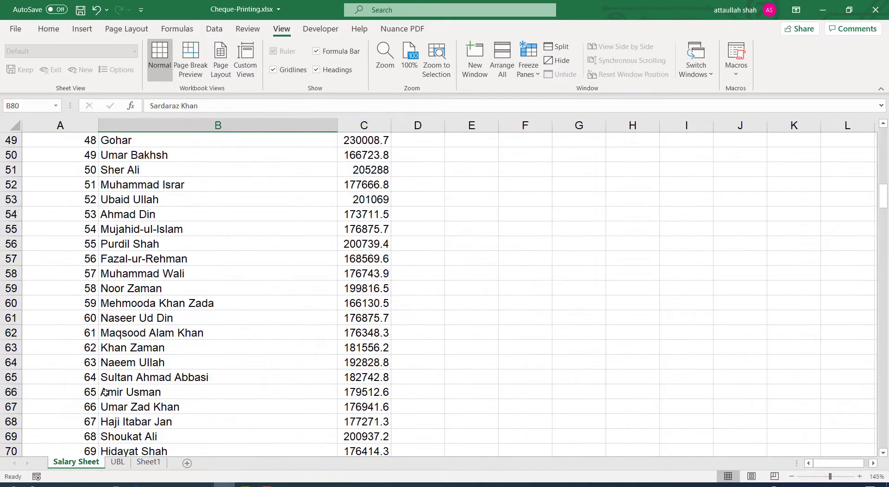
{"action": "scroll", "coordinate": [152, 285], "scroll_direction": "up", "scroll_amount": 5}
{"action": "scroll", "coordinate": [151, 285], "scroll_direction": "up", "scroll_amount": 11}
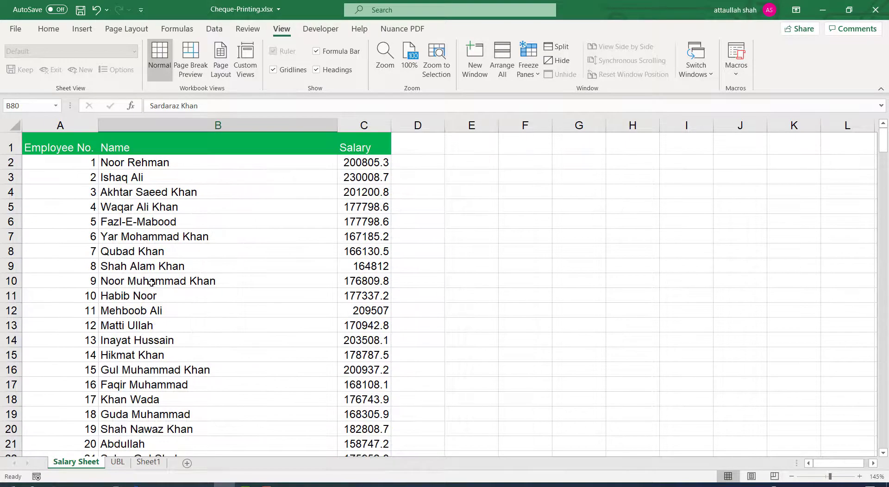
{"action": "left_click", "coordinate": [141, 163]}
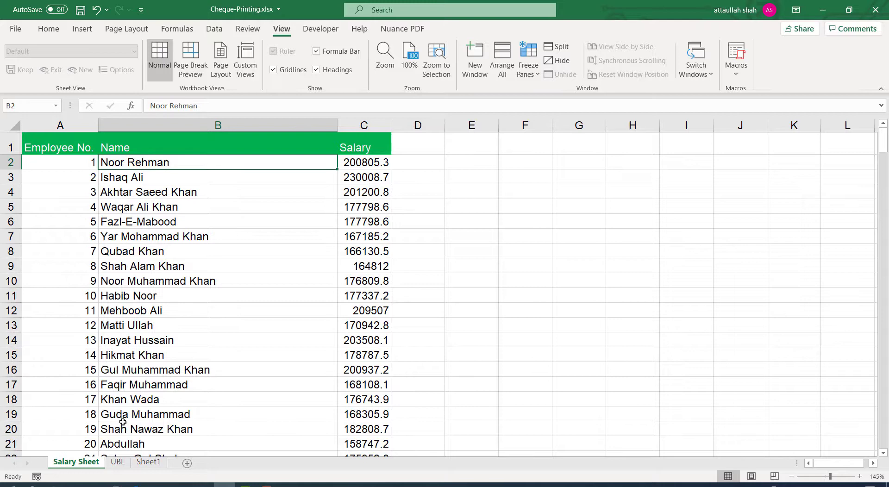
{"action": "left_click", "coordinate": [119, 461]}
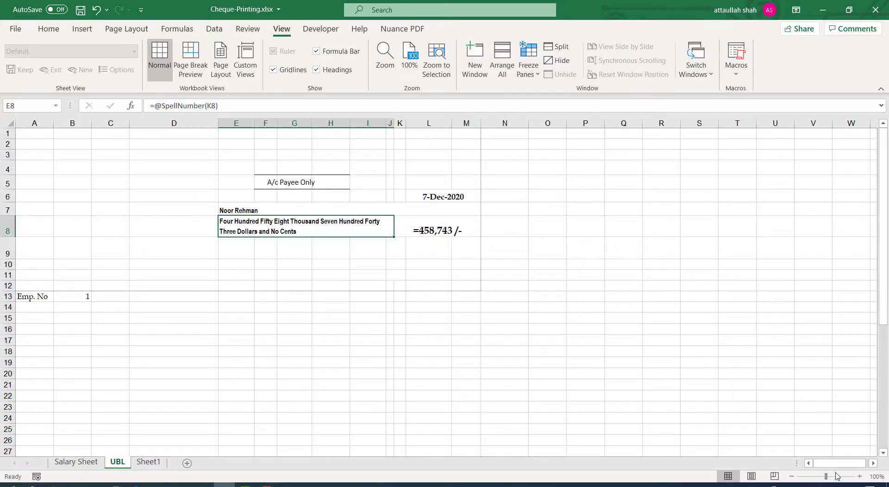
Zoom in on the cheque and inspect the payee formula in E7.
{"action": "left_click", "coordinate": [859, 476]}
{"action": "left_click", "coordinate": [859, 477]}
{"action": "left_click", "coordinate": [859, 477]}
{"action": "scroll", "coordinate": [603, 359], "scroll_direction": "up", "scroll_amount": 2}
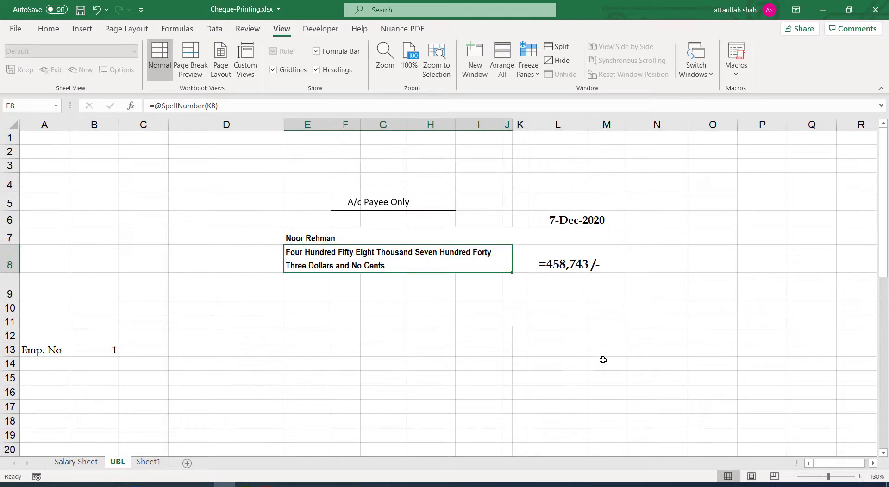
{"action": "left_click", "coordinate": [316, 239]}
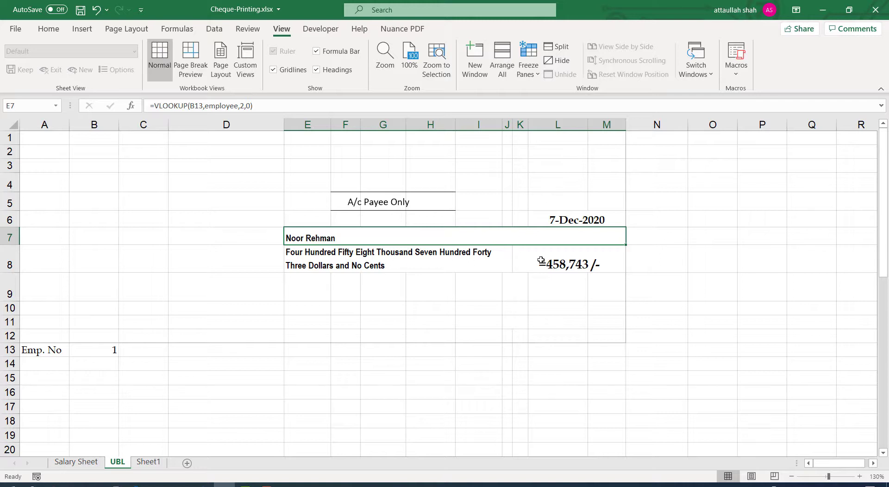
Enter =VLOOKUP(B13,employee,3,0) in K8 so the amount shows 200,805.
{"action": "left_click", "coordinate": [567, 260]}
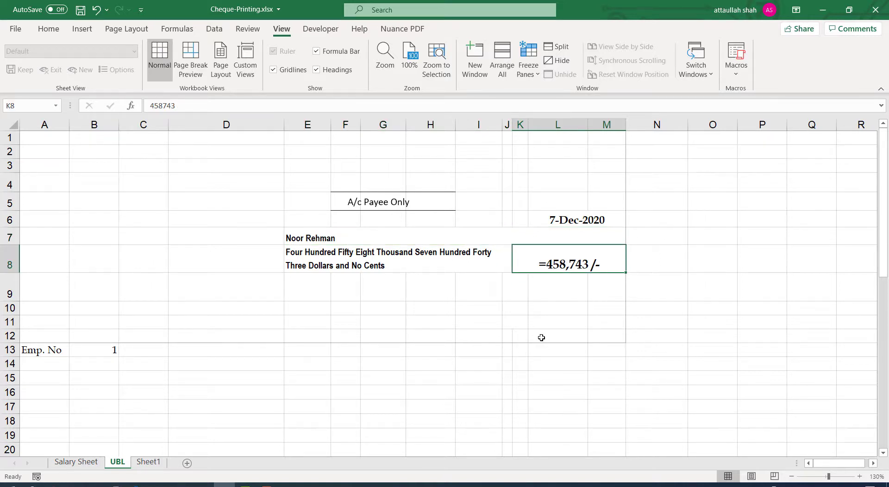
{"action": "type", "text": "="}
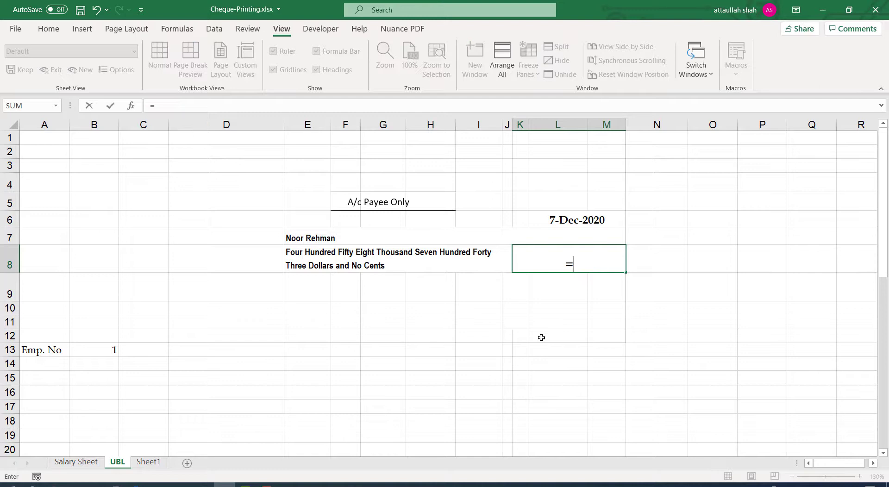
{"action": "type", "text": "vl"}
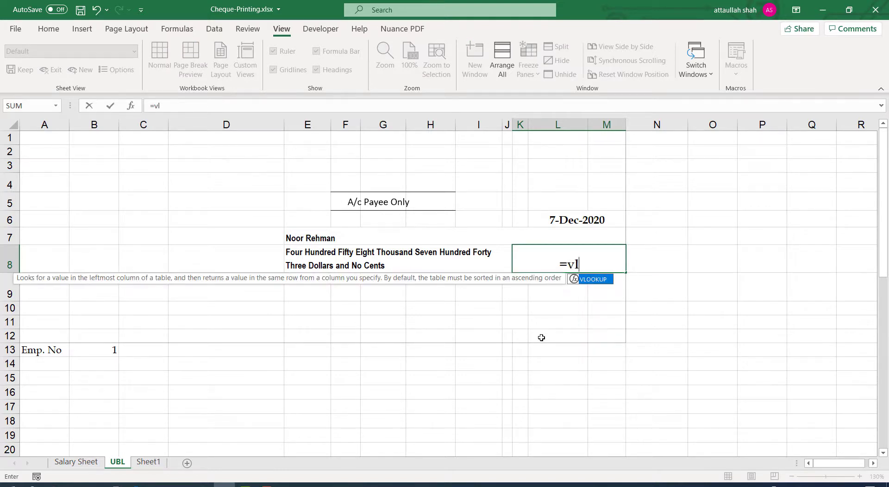
{"action": "key", "text": "Tab"}
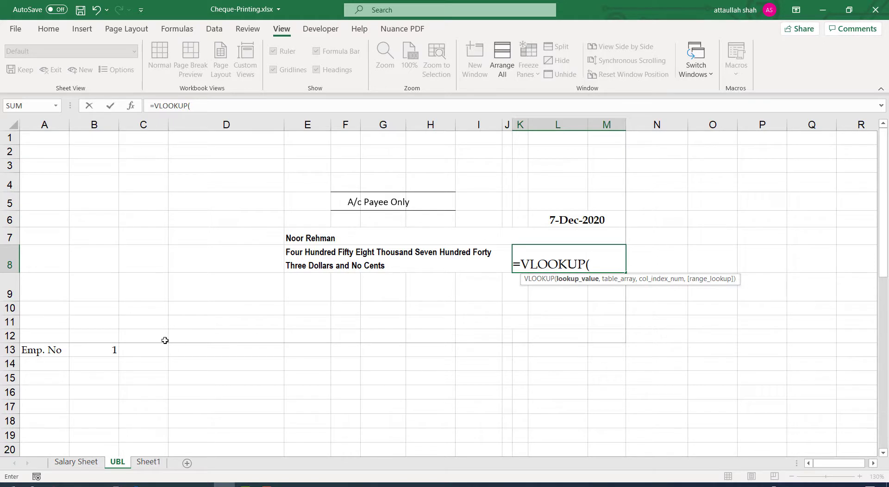
{"action": "left_click", "coordinate": [113, 349]}
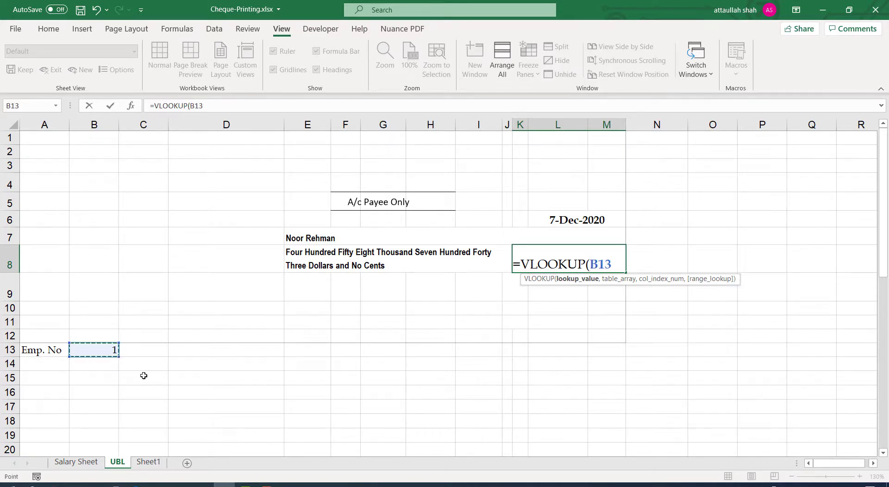
{"action": "type", "text": ","}
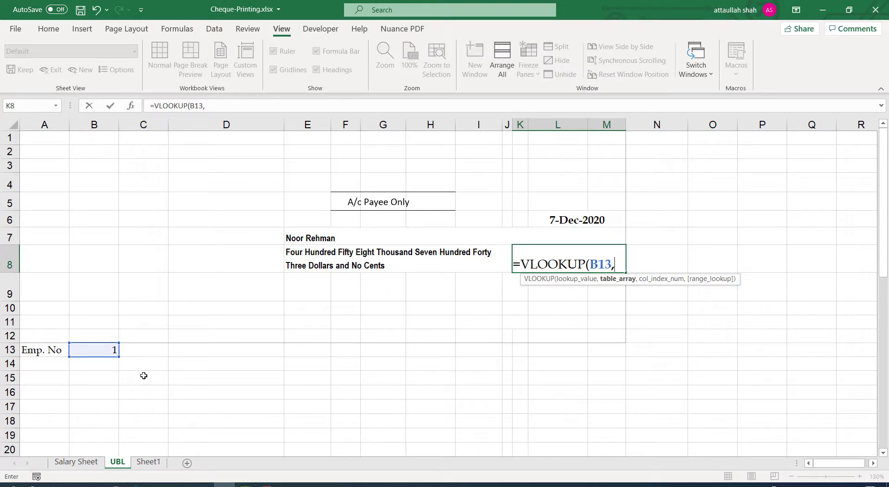
{"action": "type", "text": "em"}
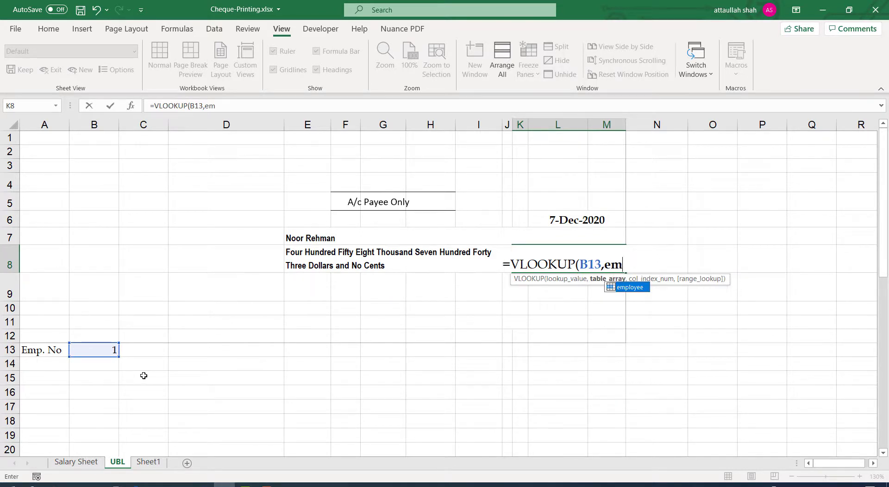
{"action": "key", "text": "Tab"}
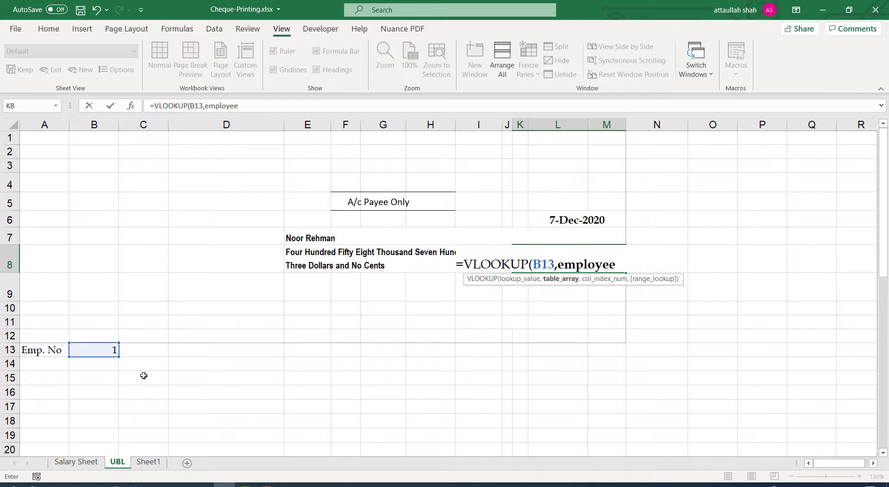
{"action": "type", "text": ","}
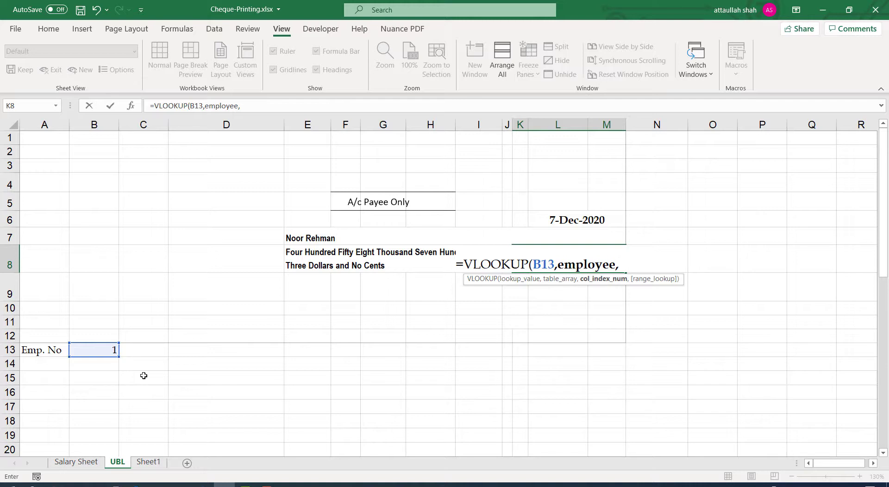
{"action": "type", "text": "3,0"}
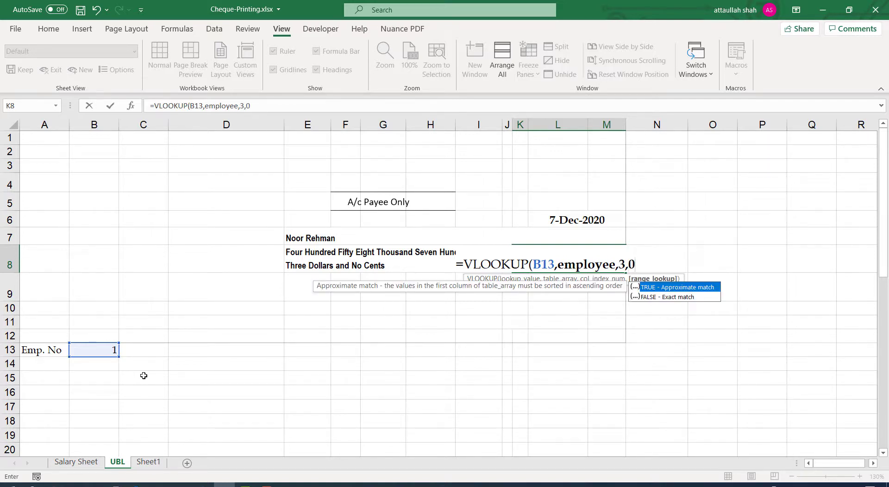
{"action": "type", "text": ")"}
{"action": "key", "text": "Return"}
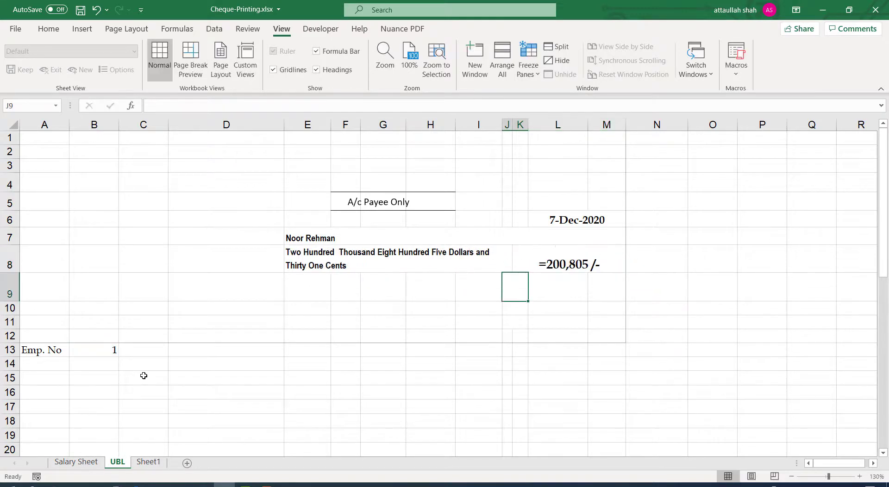
{"action": "left_click", "coordinate": [84, 463]}
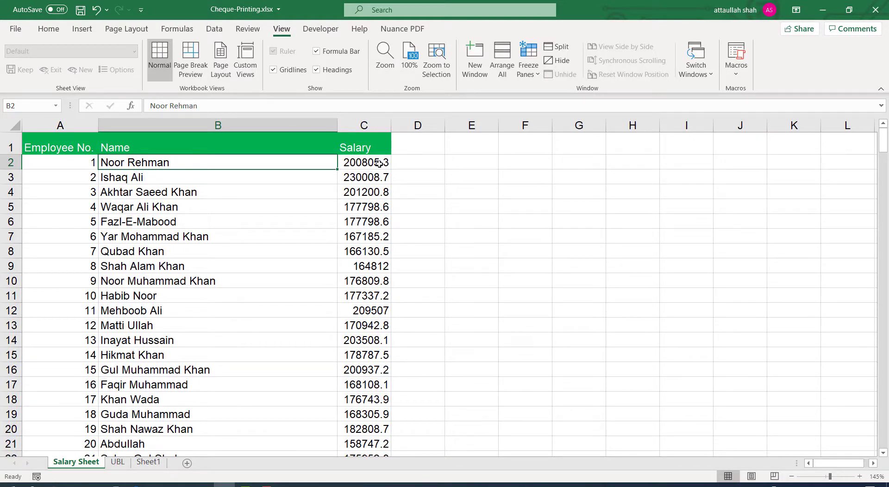
{"action": "left_click", "coordinate": [119, 466]}
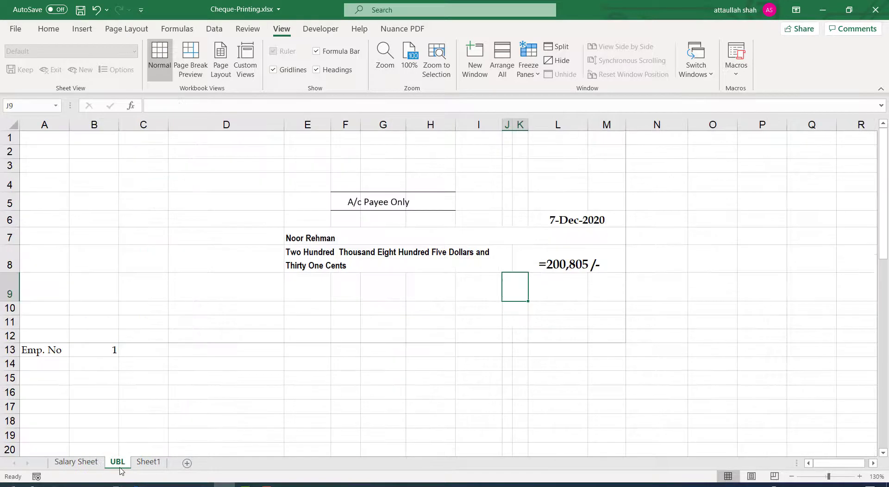
{"action": "left_click", "coordinate": [430, 351]}
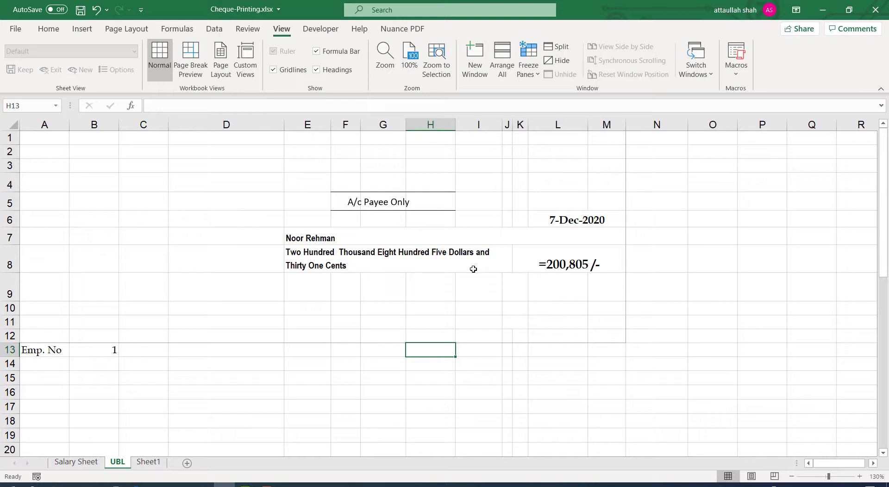
{"action": "left_click", "coordinate": [418, 254]}
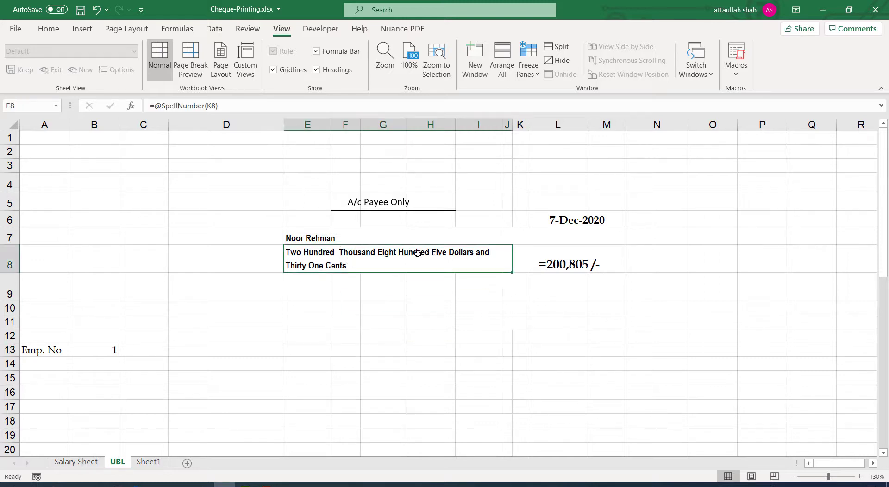
{"action": "double_click", "coordinate": [417, 254]}
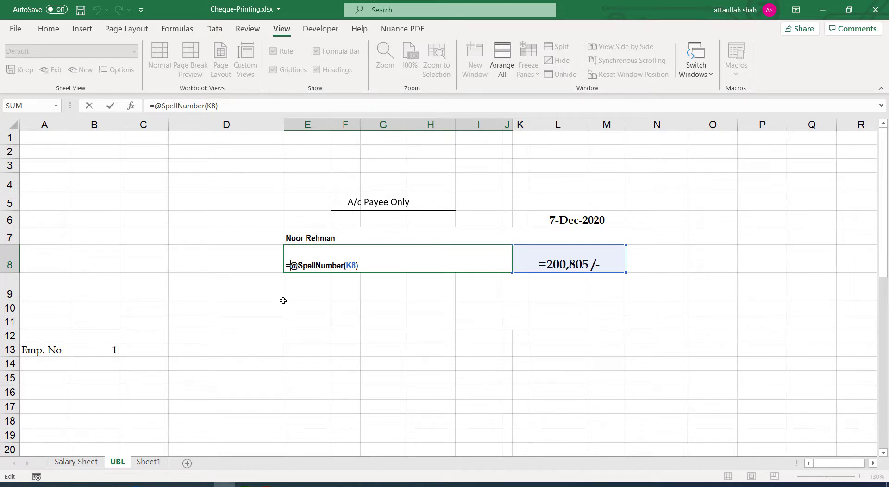
{"action": "key", "text": "Return"}
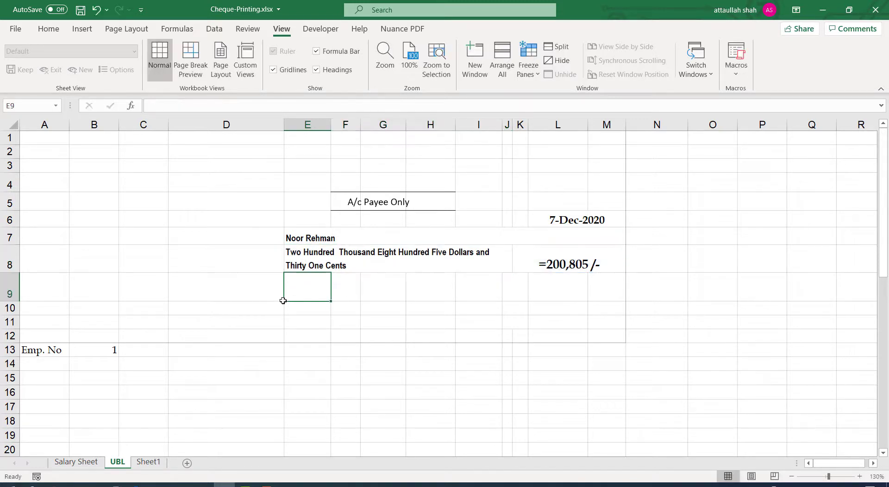
{"action": "left_click", "coordinate": [334, 259]}
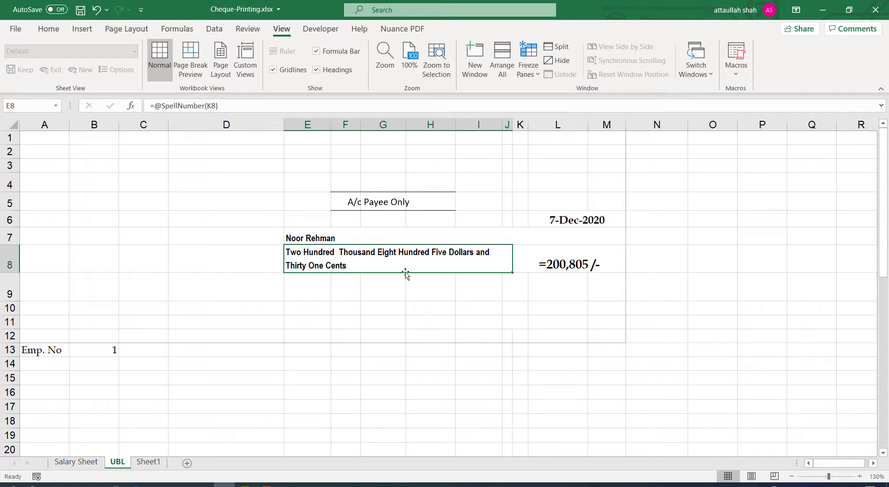
{"action": "left_click", "coordinate": [552, 264]}
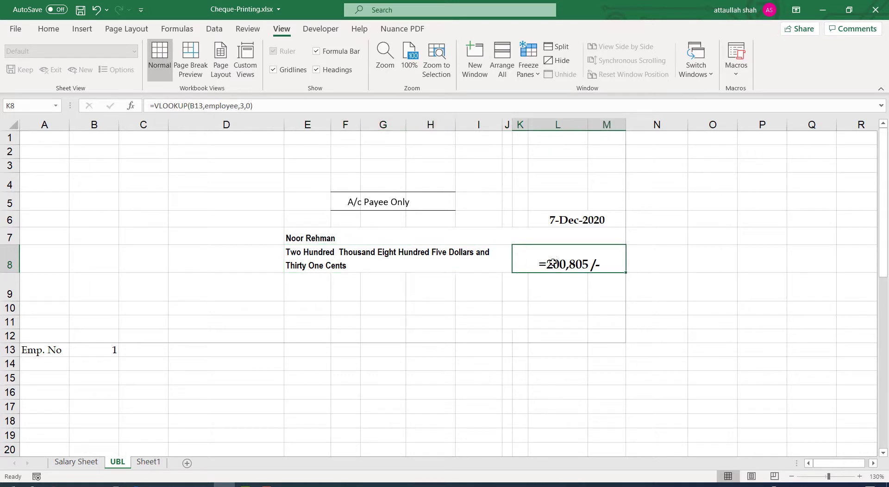
{"action": "left_click", "coordinate": [317, 260]}
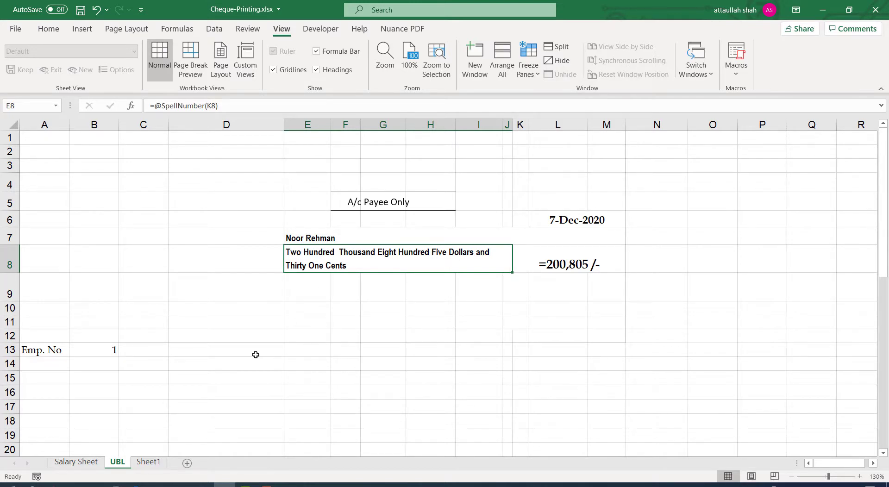
Set B13 to employee 2 and check the payee formula in E7.
{"action": "left_click", "coordinate": [104, 349]}
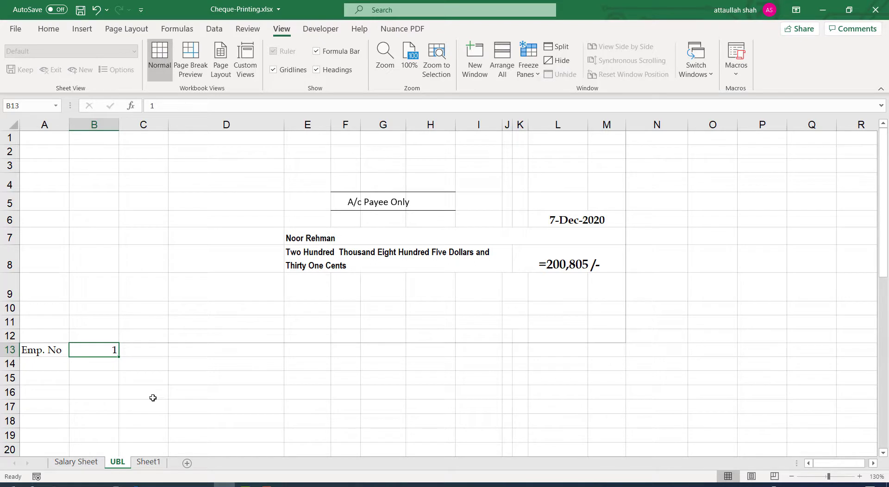
{"action": "type", "text": "2"}
{"action": "key", "text": "Return"}
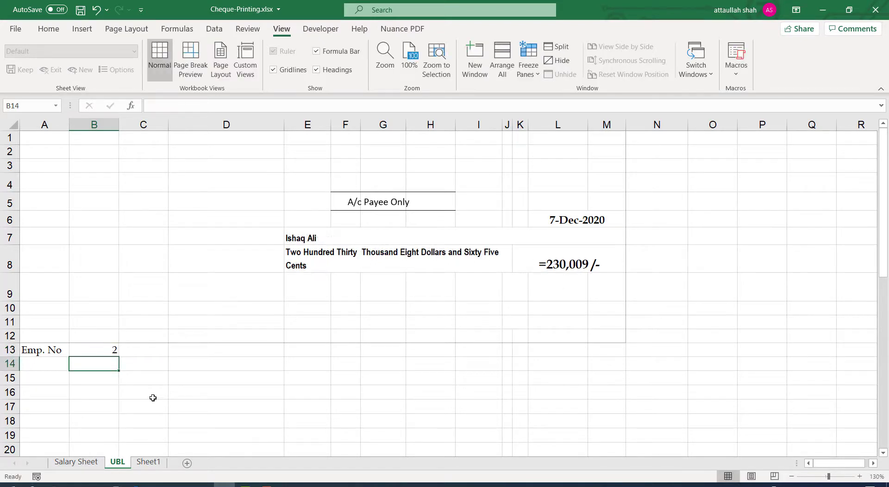
{"action": "left_click", "coordinate": [310, 237]}
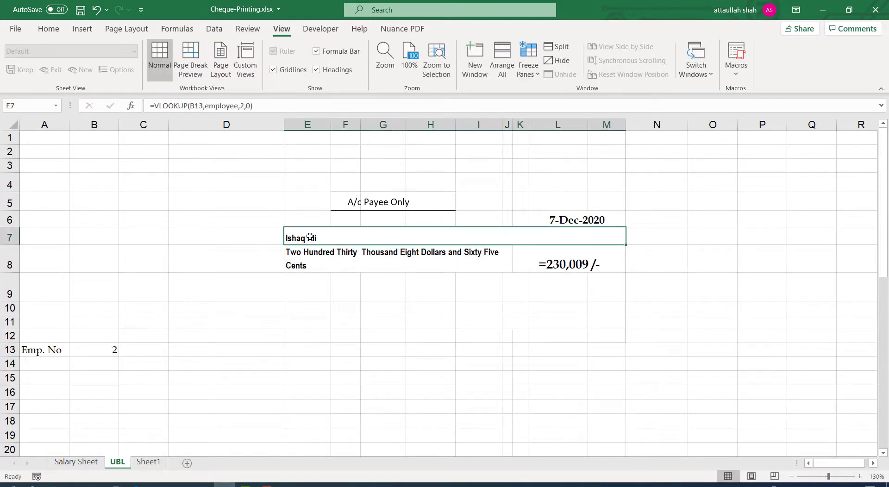
Change B13 to 3 and confirm the payee name and 201,201 amount update.
{"action": "left_click", "coordinate": [103, 351]}
{"action": "type", "text": "3"}
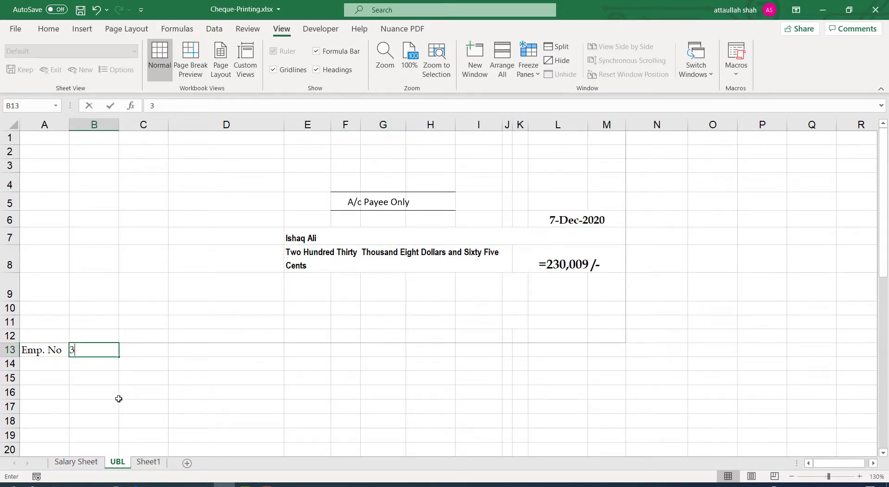
{"action": "key", "text": "Return"}
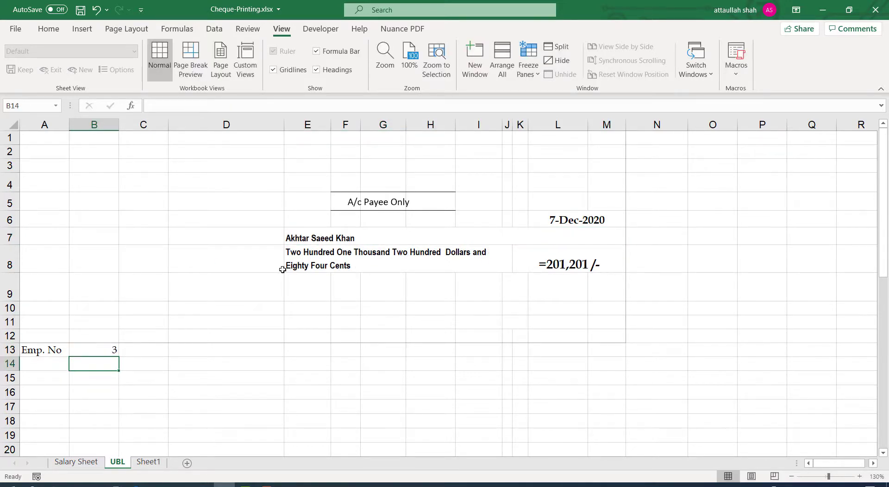
{"action": "left_click", "coordinate": [302, 237]}
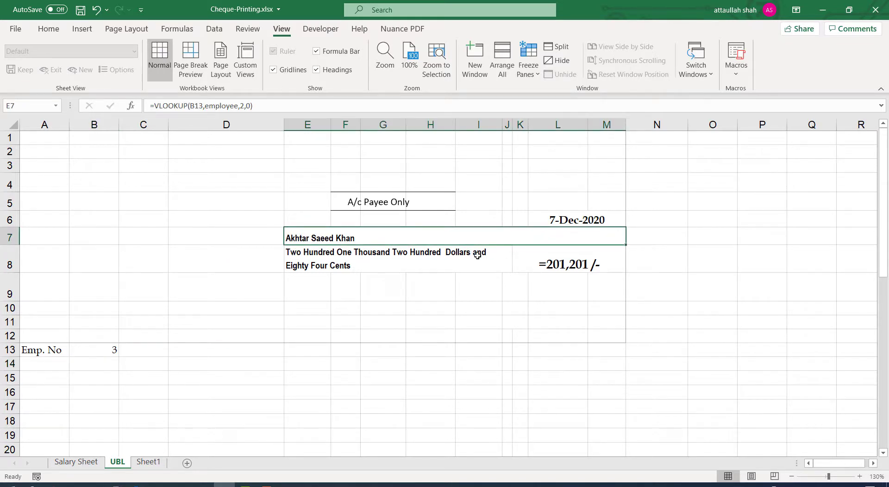
{"action": "left_click", "coordinate": [551, 265]}
{"action": "left_click", "coordinate": [146, 393]}
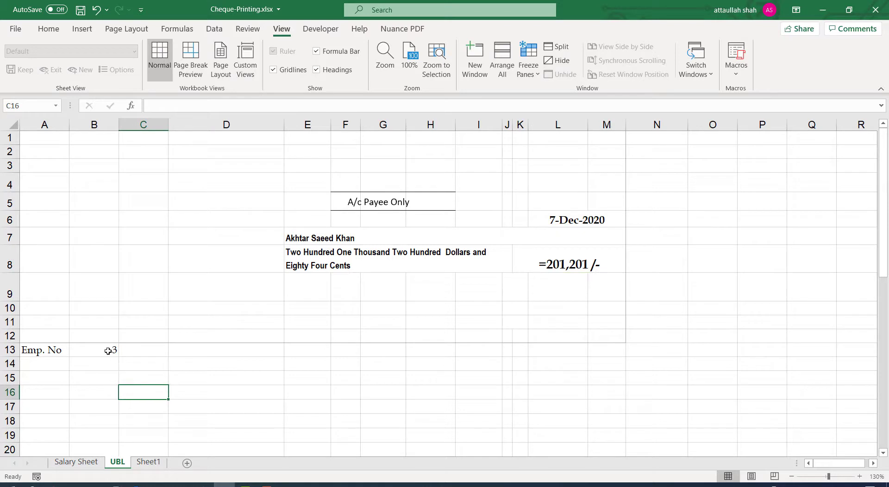
{"action": "left_click", "coordinate": [108, 351]}
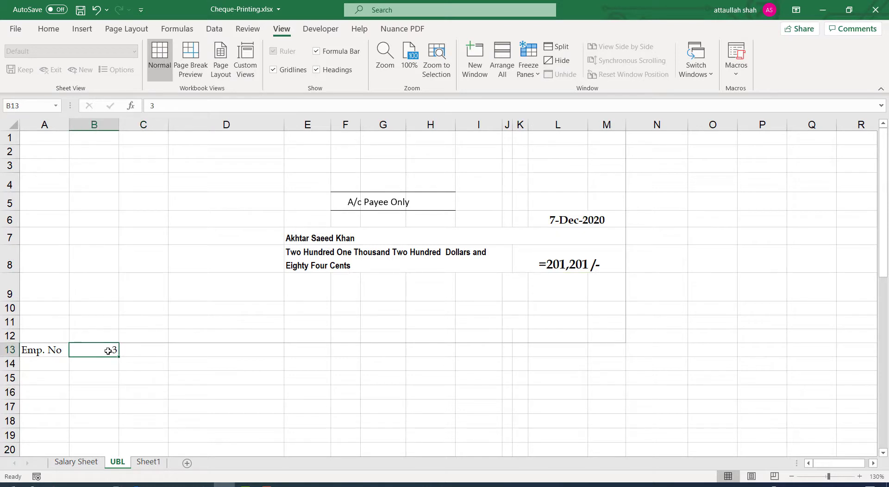